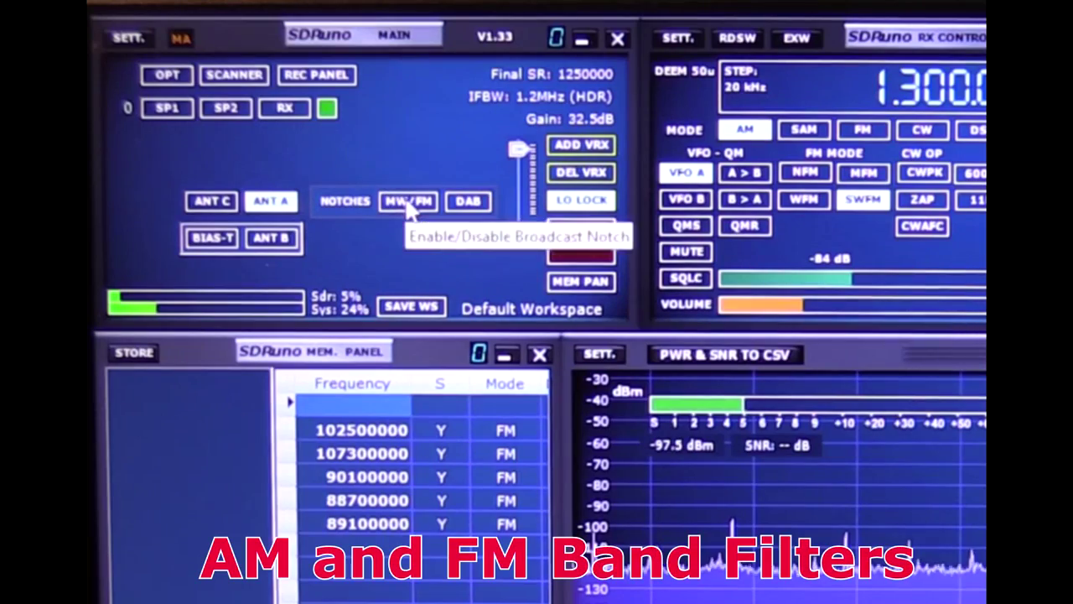
Step: Switch the MW/FM broadcast notch on and off twice, leaving it off
click(410, 206)
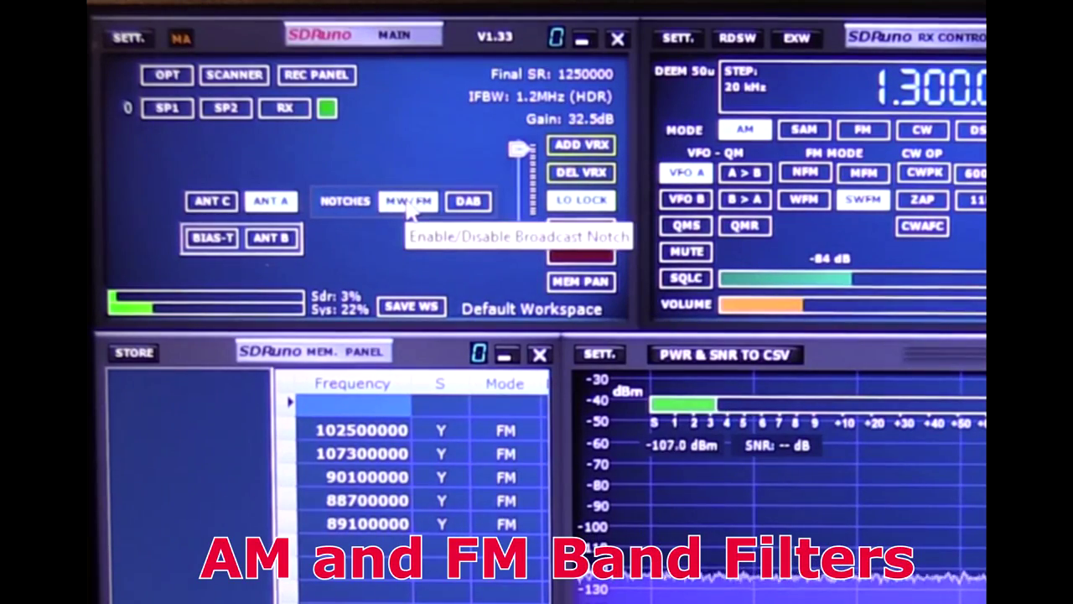
click(410, 205)
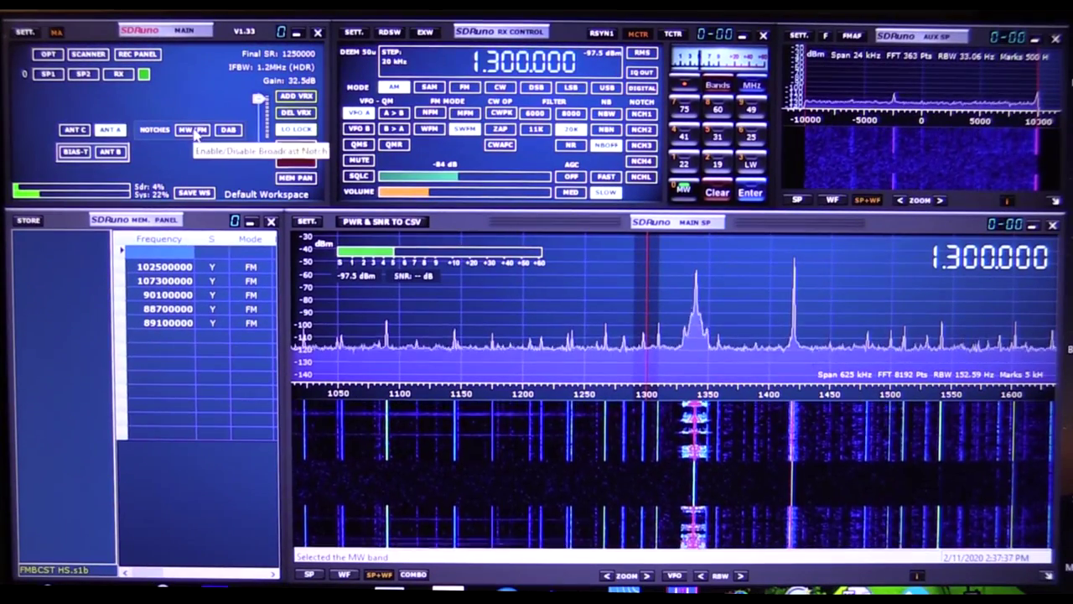
click(196, 133)
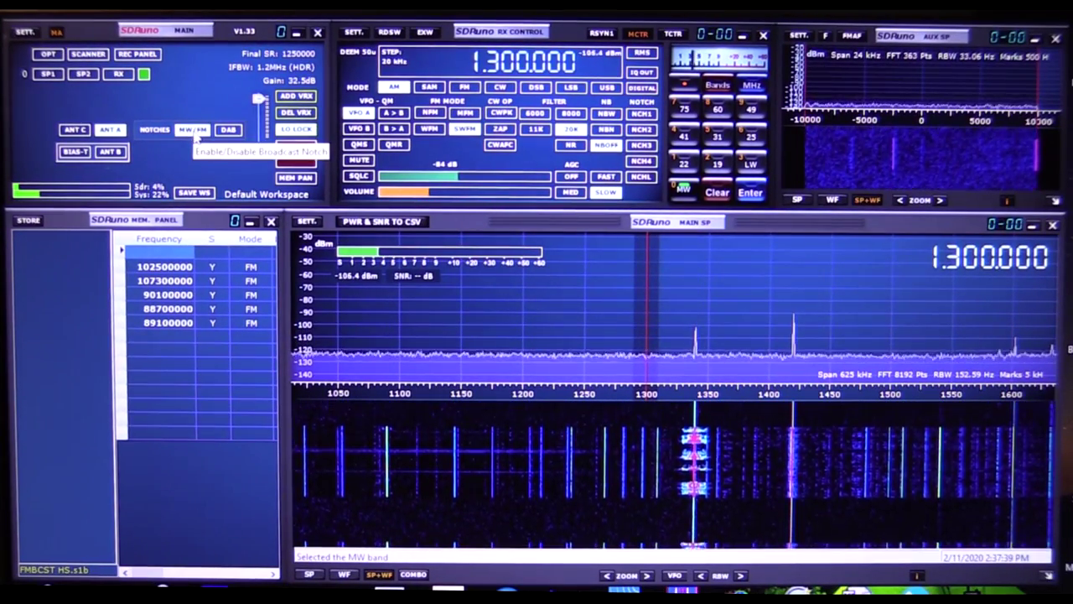
click(195, 132)
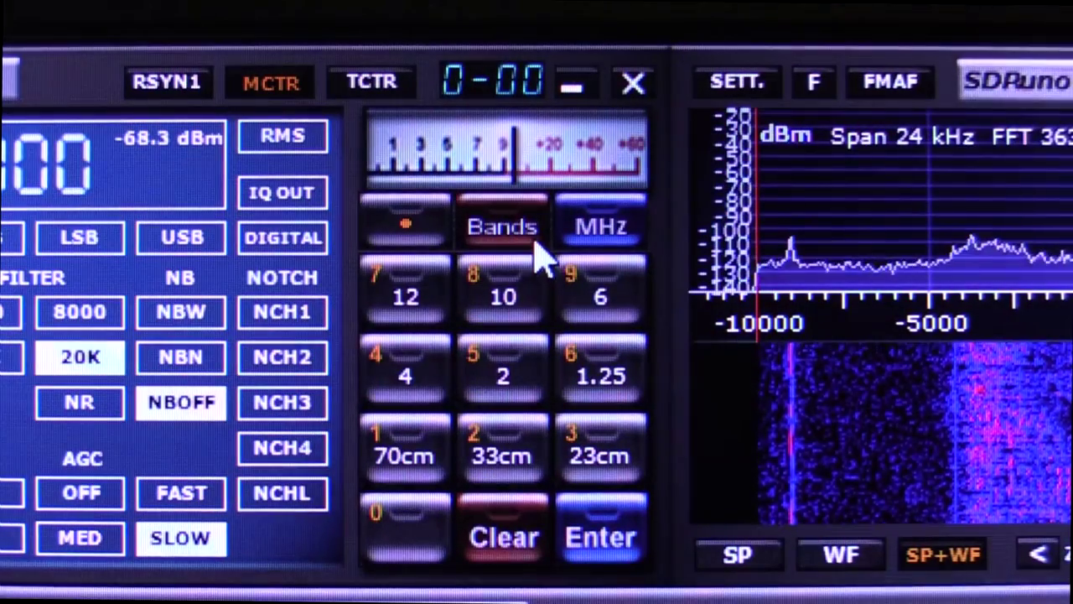
Step: Load the HDR band set (2200, 630, 160, LOW, FULL, LFER, NDBL, NDBH, LW, MW) onto the keypad
click(503, 228)
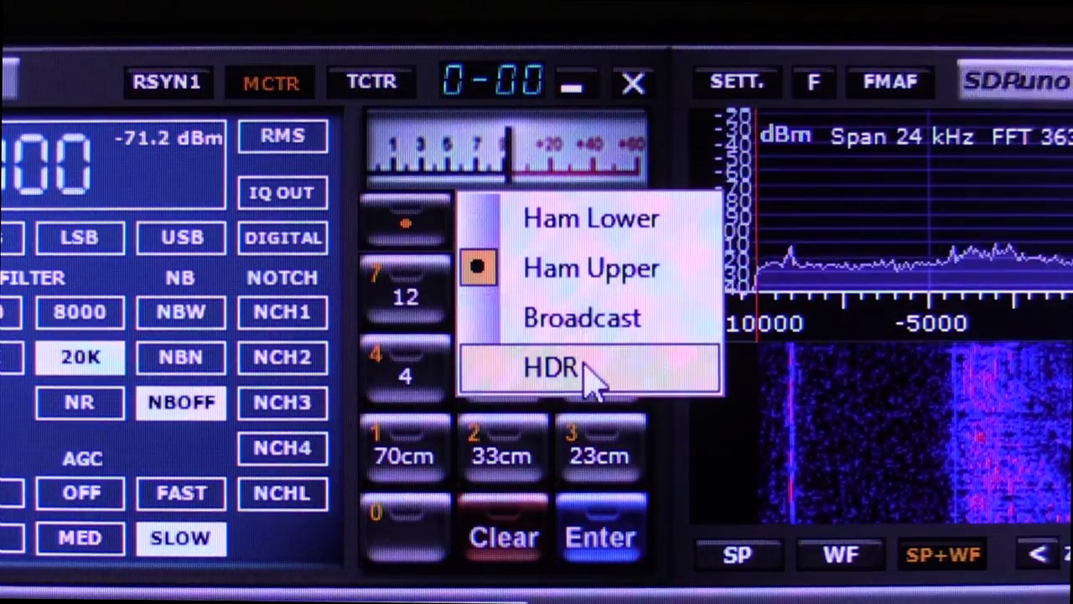
click(597, 378)
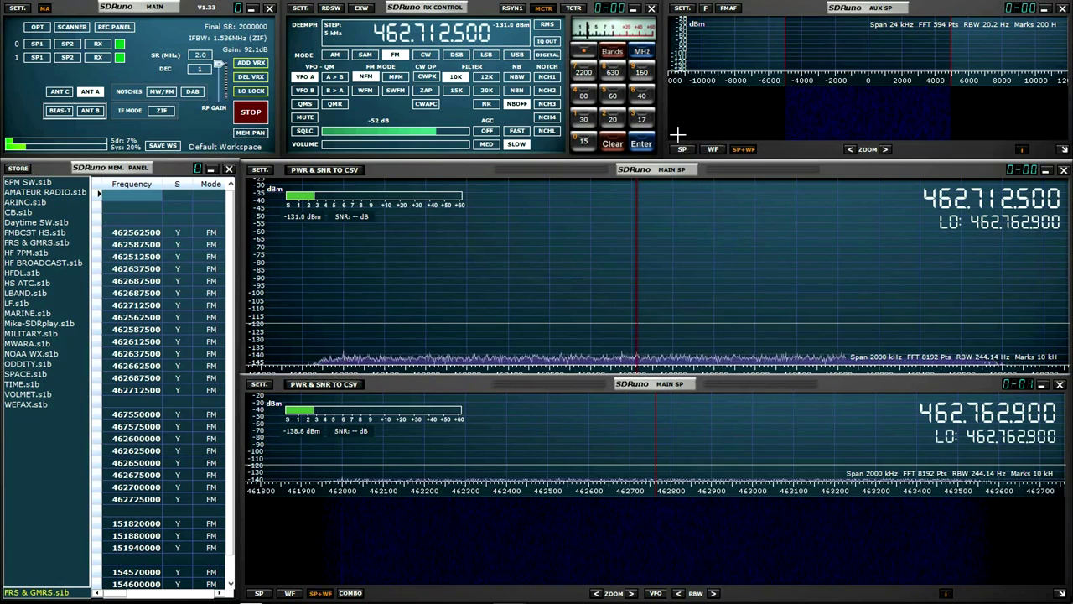
Step: Choose the Broadcast band set (75 m to 19 m, LW, MW), then reopen and dismiss the Bands list unchanged
click(618, 51)
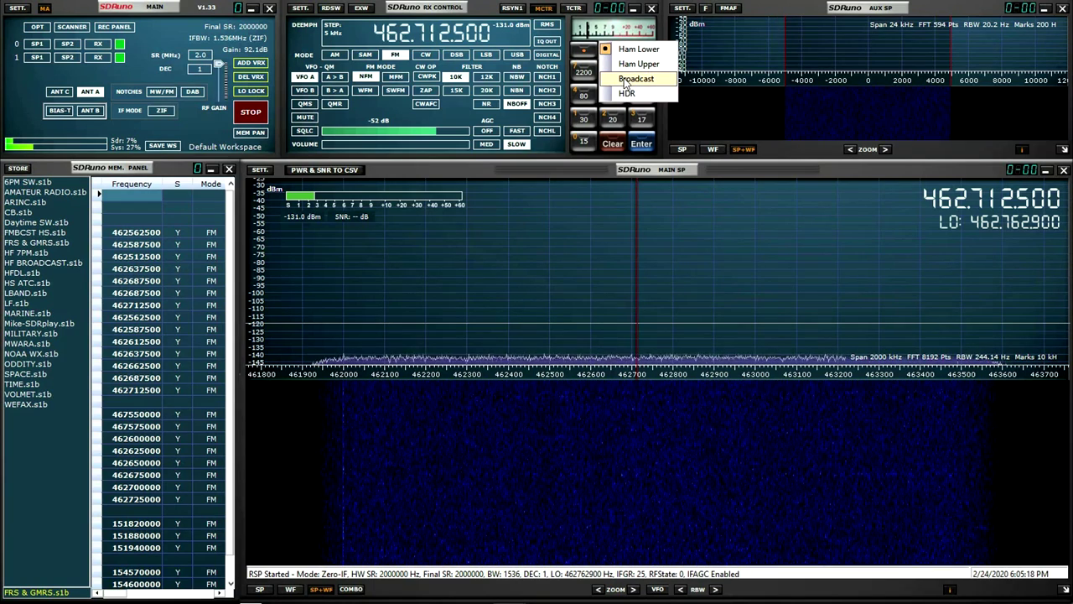
click(635, 79)
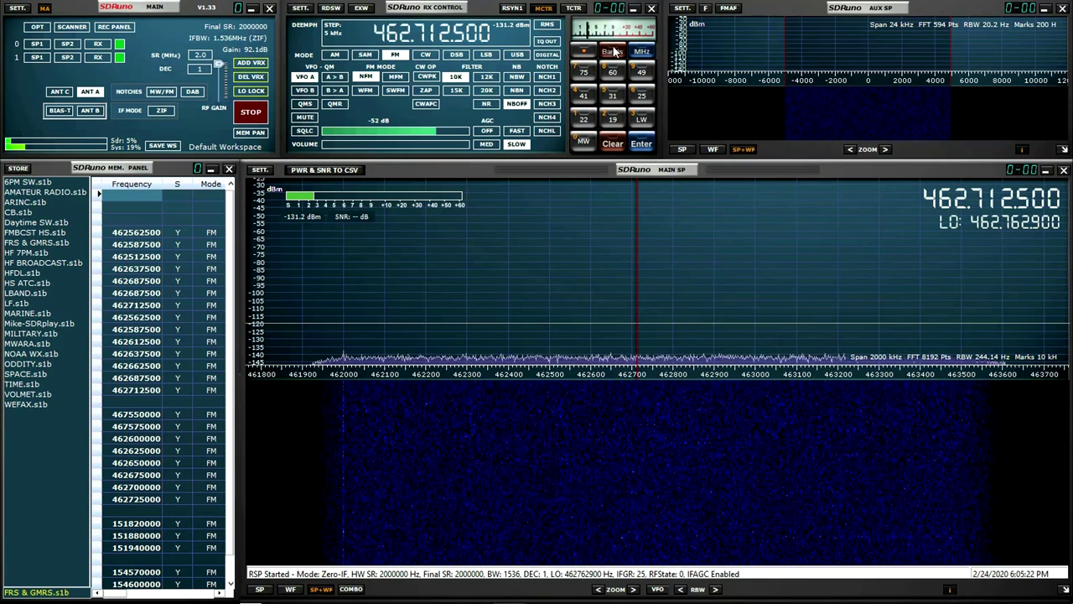
click(614, 52)
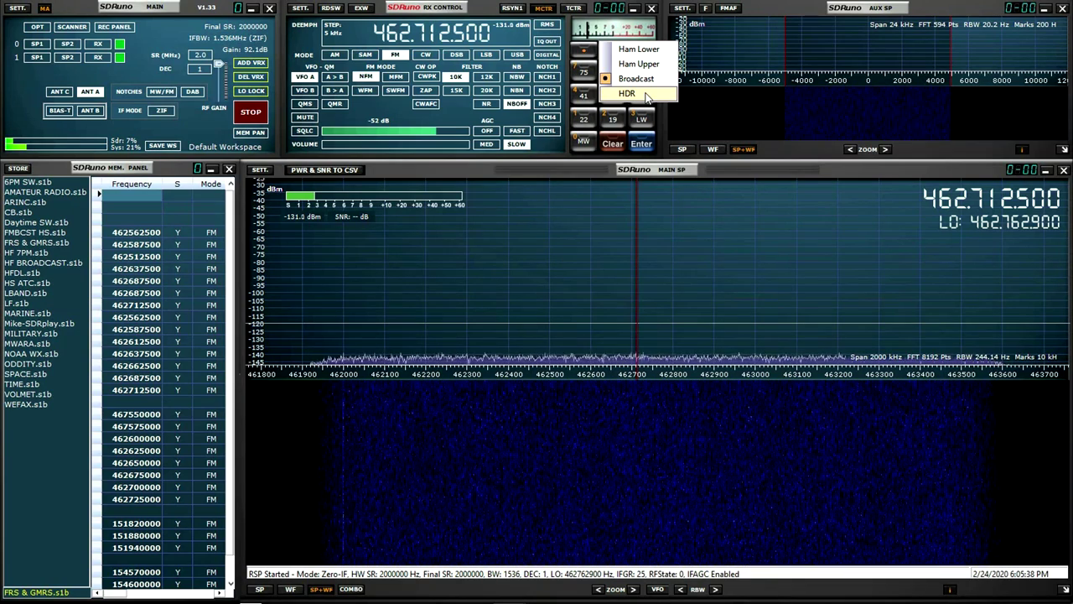
click(601, 213)
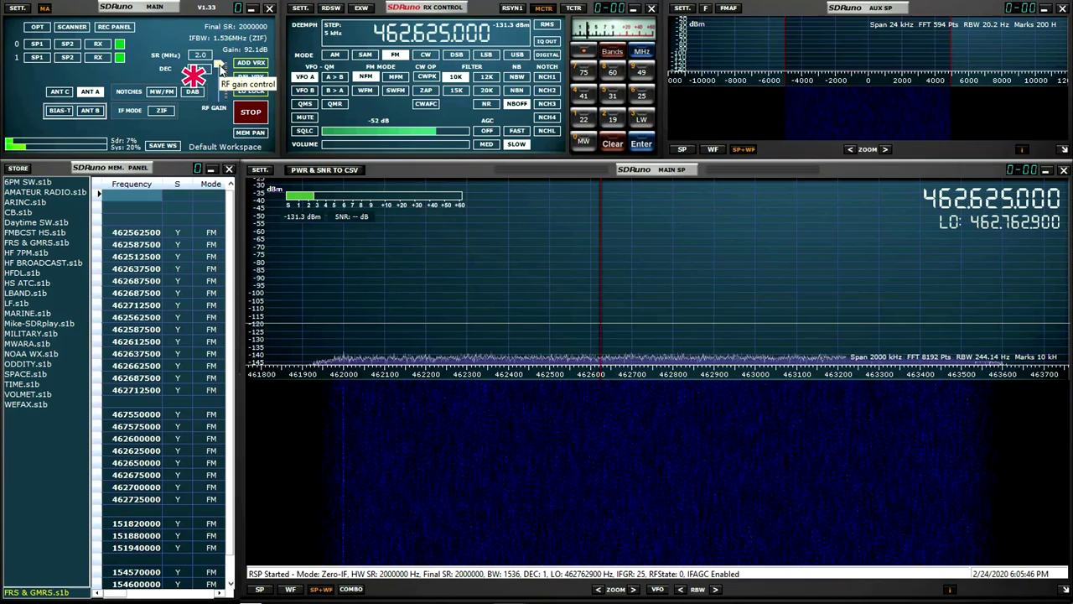
Step: Lower the RF gain to 79.3 dB and switch the keypad to the Ham Upper band set
mouse_move(220, 67)
mouse_down()
mouse_move(221, 99)
mouse_move(222, 77)
mouse_up()
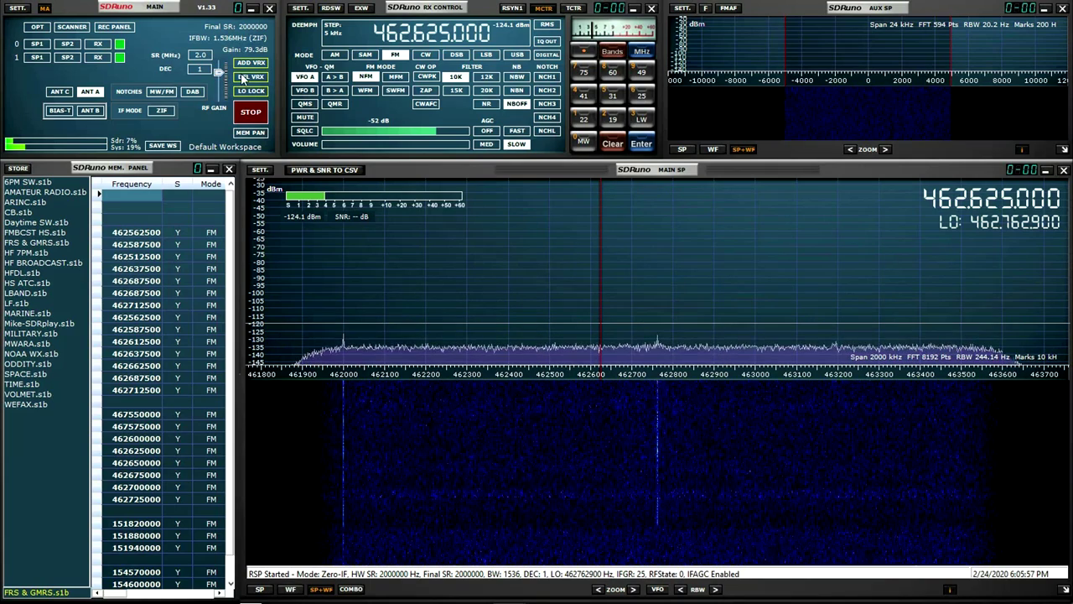
click(612, 53)
click(622, 65)
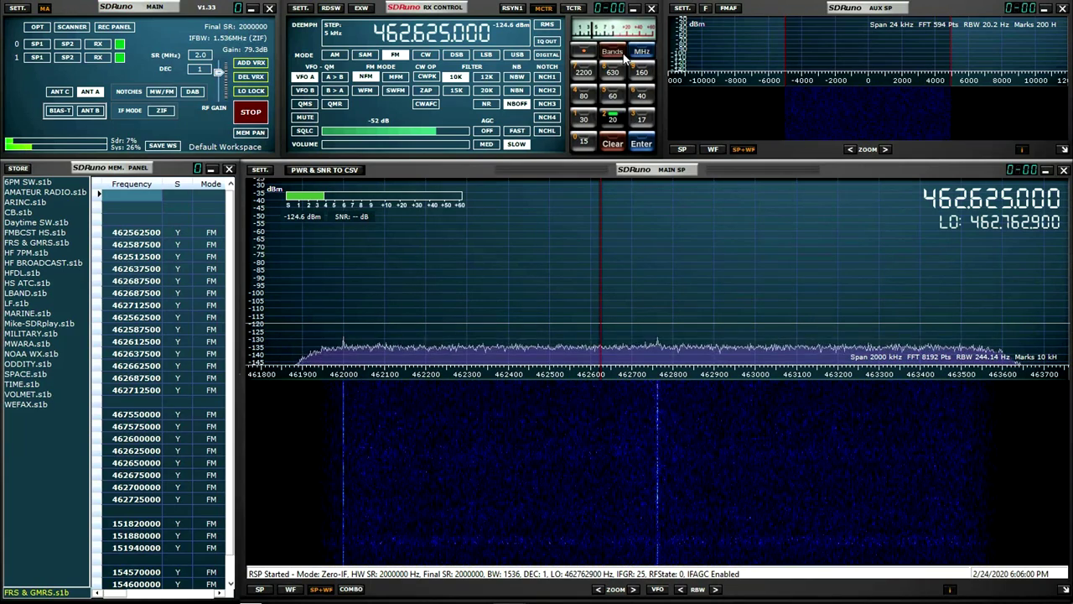
Step: Tune to the 20 m band at 14.175 MHz USB and receive on antenna C
click(613, 118)
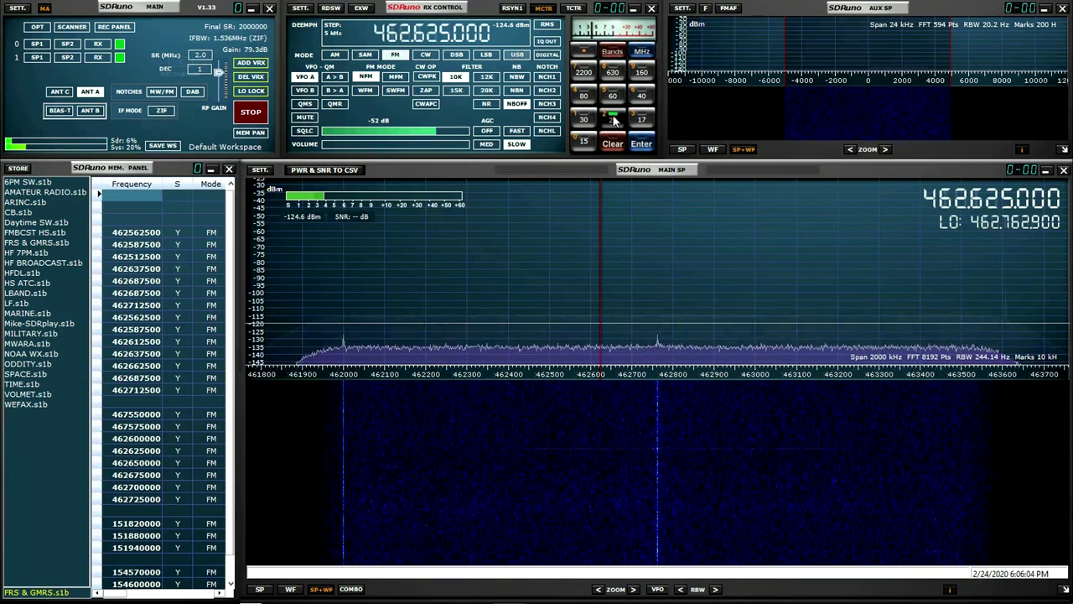
click(60, 92)
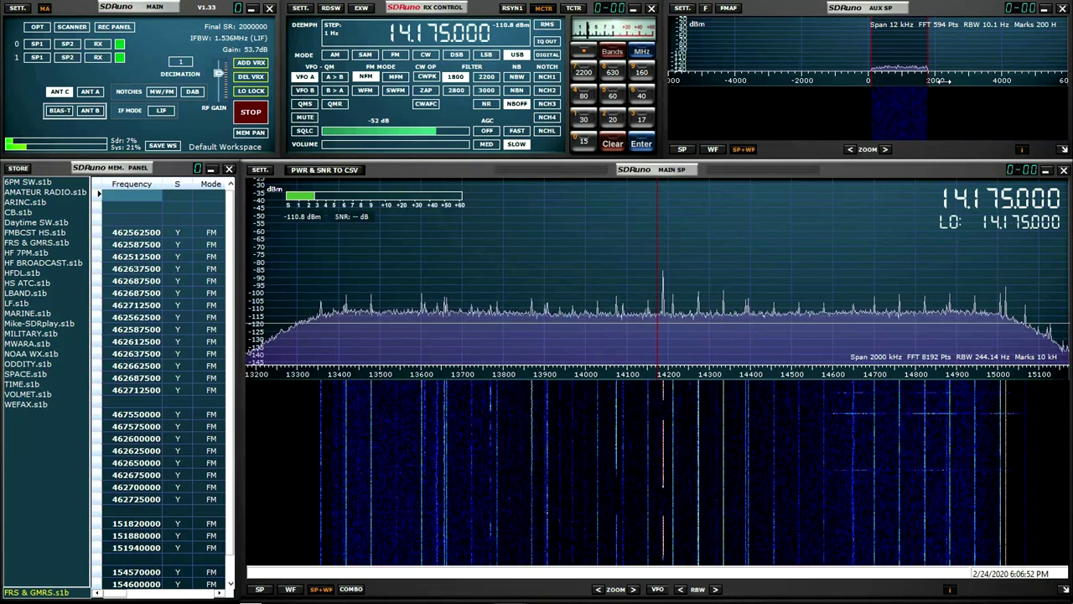
Step: Drag the filter's high edge in AUX SP from 1800 Hz out to 3475 Hz
mouse_move(926, 45)
mouse_down()
mouse_move(978, 44)
mouse_move(890, 51)
mouse_move(969, 45)
mouse_move(892, 49)
mouse_move(927, 50)
mouse_up()
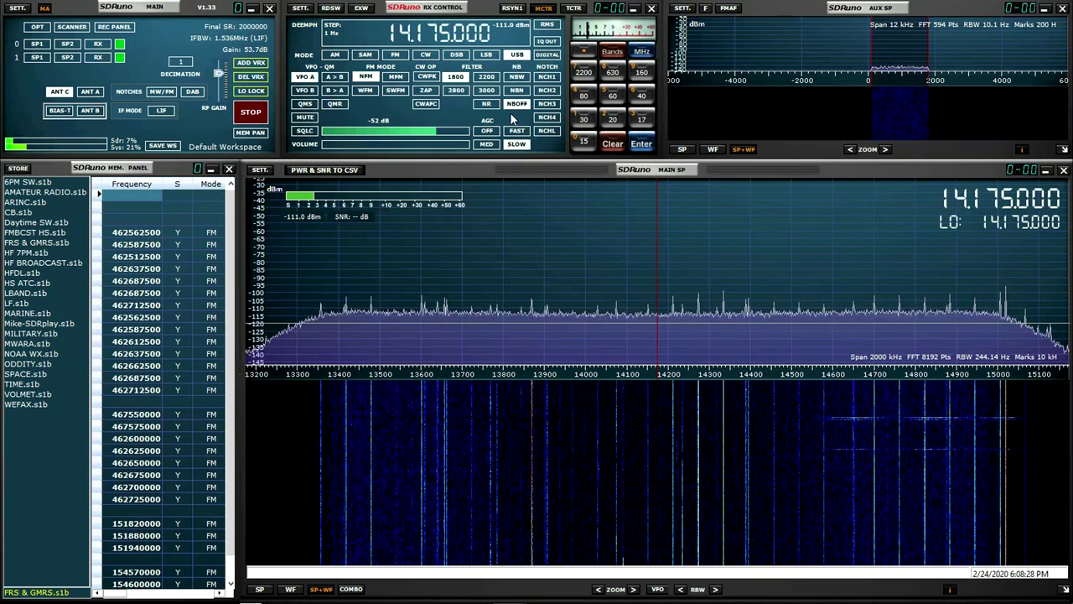
click(337, 123)
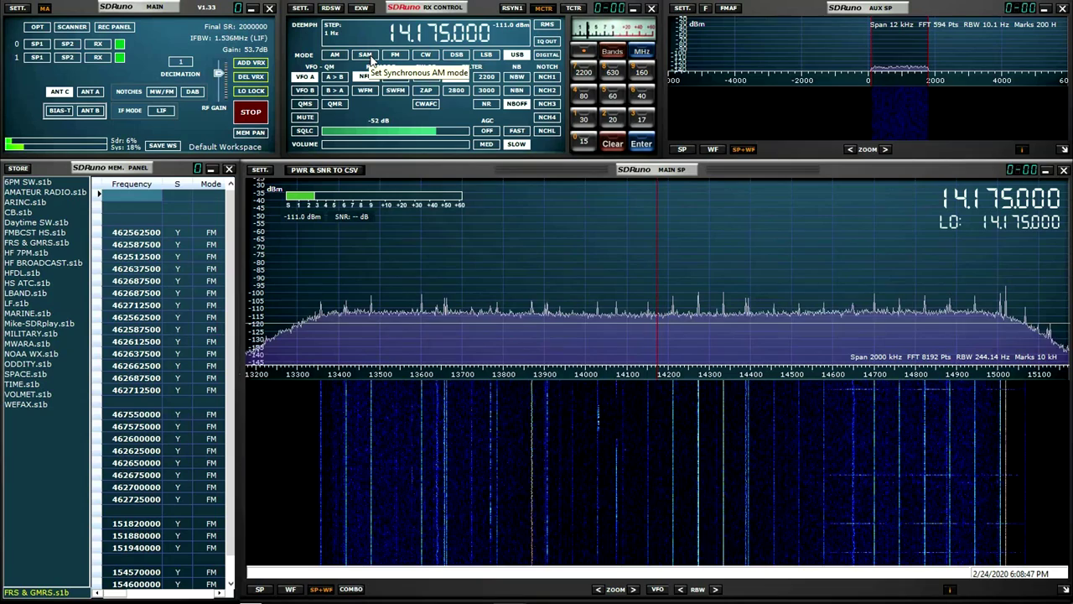
Step: View the SAM/HP receiver settings, close them, then open the Scanner window and shift it right
click(300, 7)
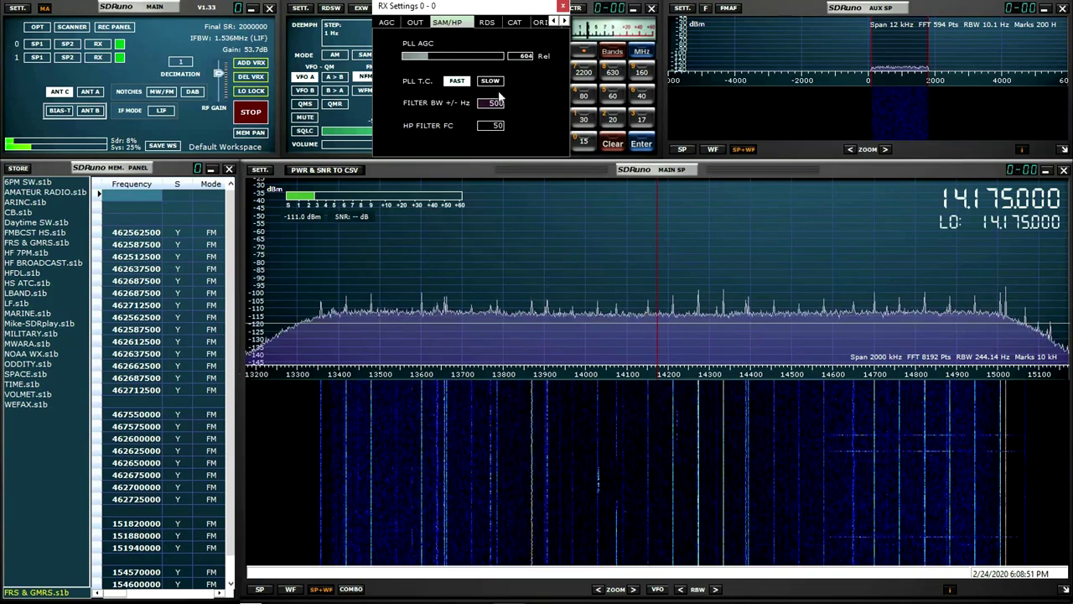
click(564, 7)
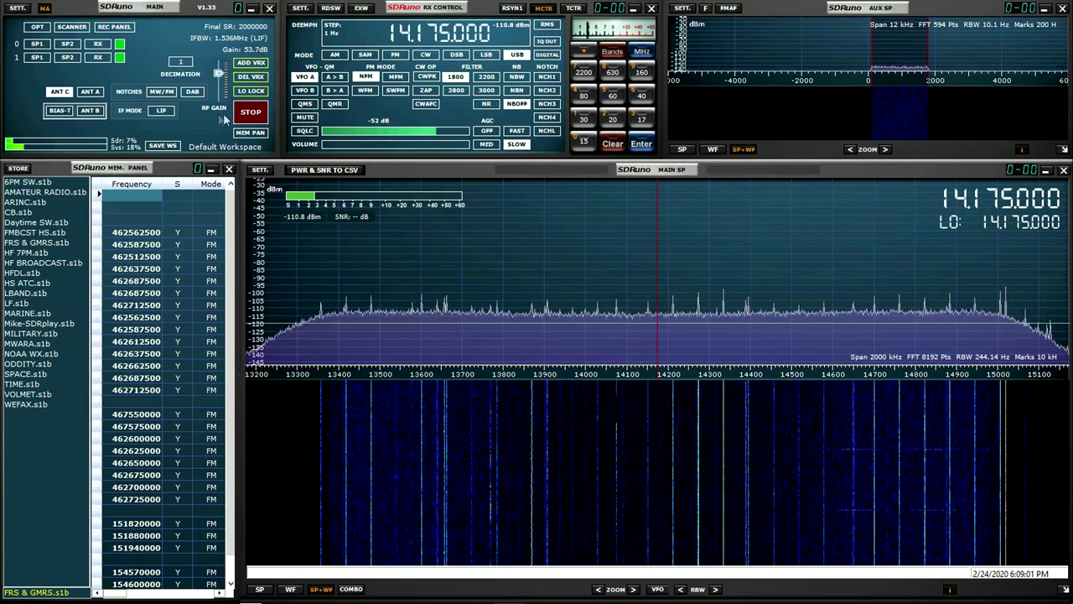
click(72, 26)
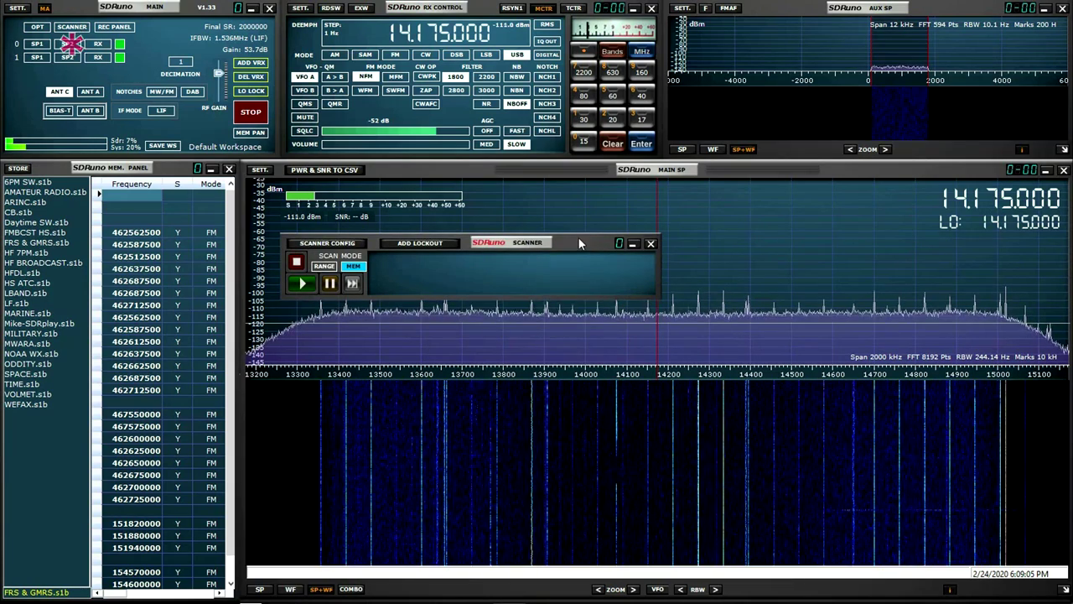
drag(579, 239, 586, 236)
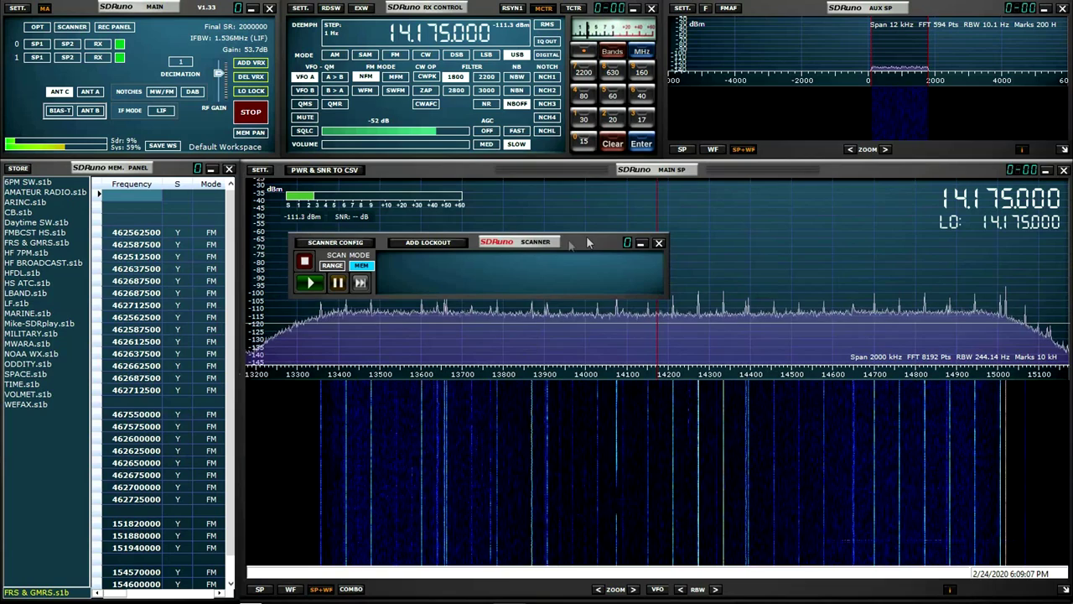
Step: Set the scanner to RANGE with the AIRBAND (ROW) preset: 118–136.975 MHz in 8333 Hz steps
click(333, 266)
click(342, 241)
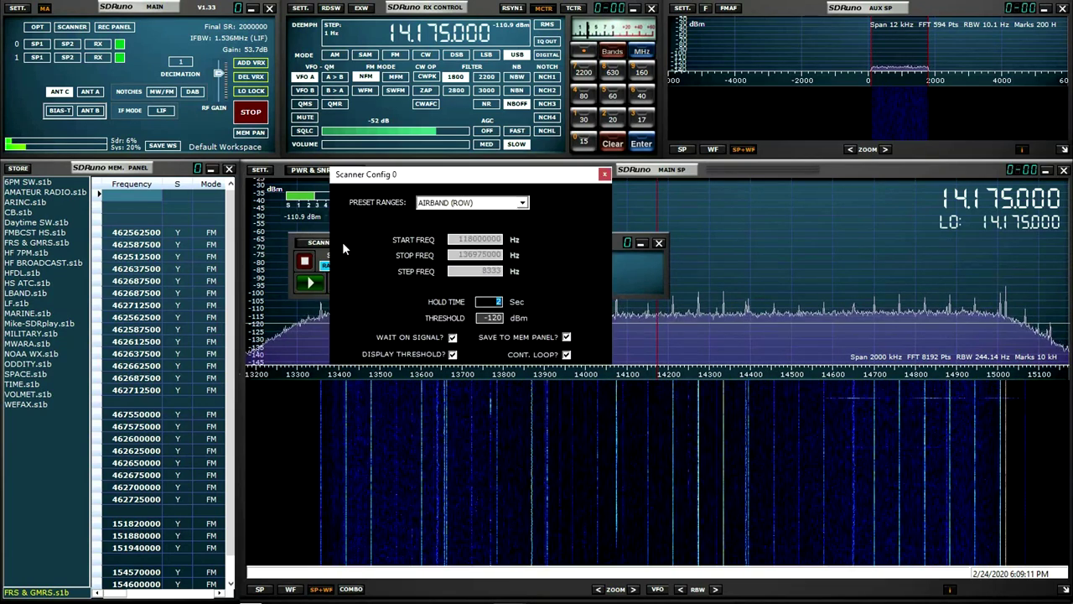
click(523, 203)
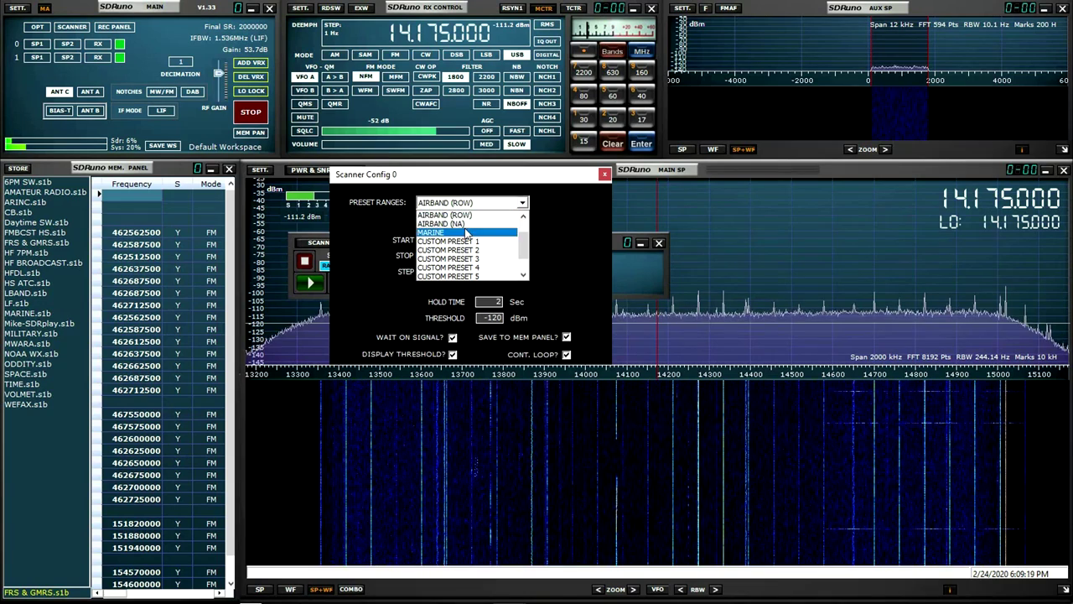
click(526, 204)
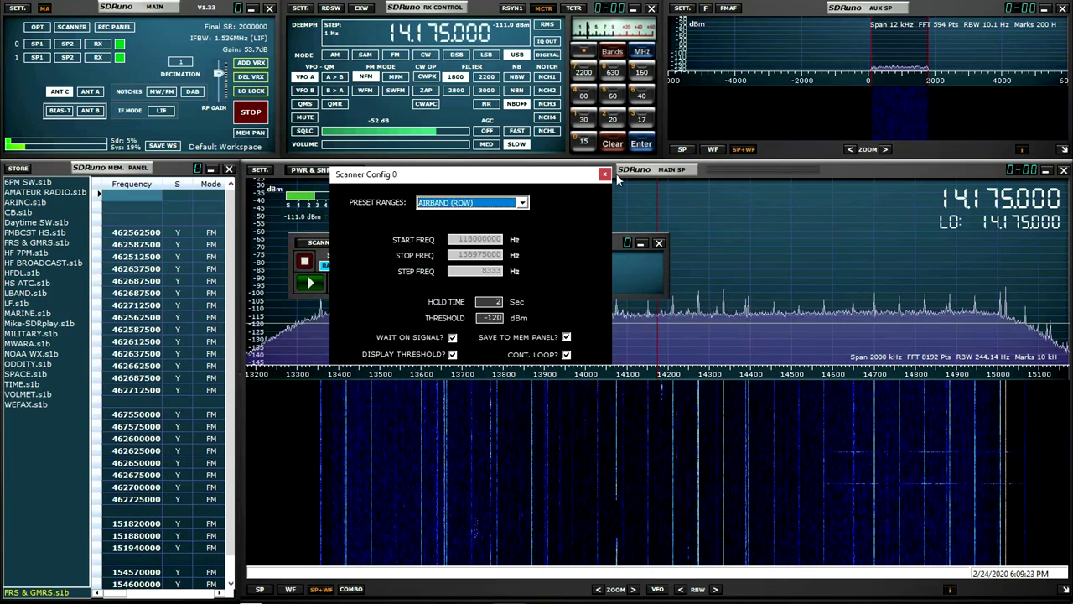
click(606, 175)
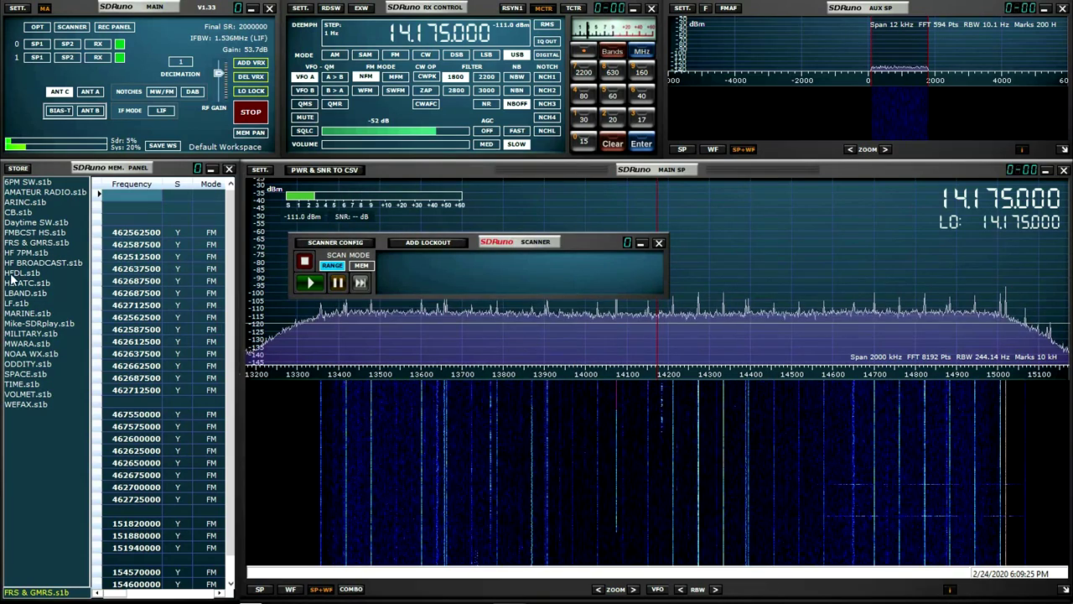
Step: Load FRS & GMRS.s1b and start a memory-channel scan
click(34, 243)
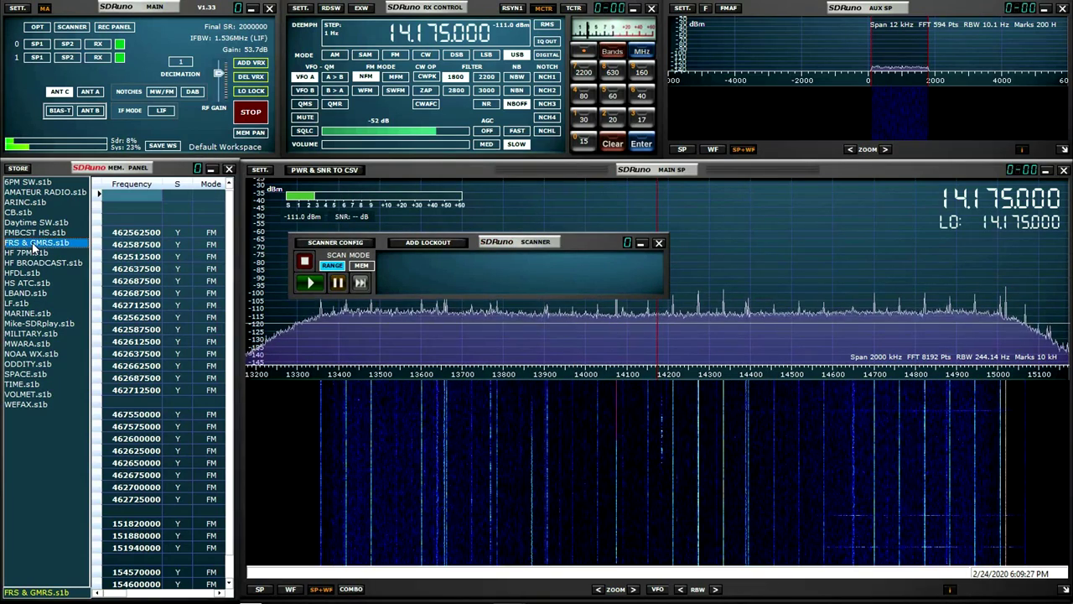
click(362, 266)
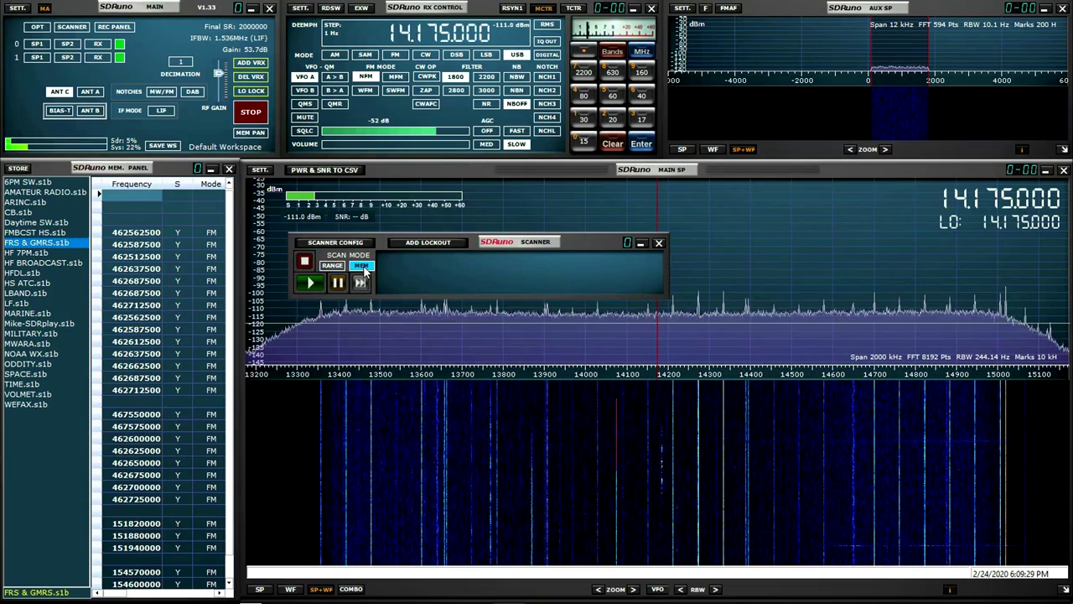
click(309, 283)
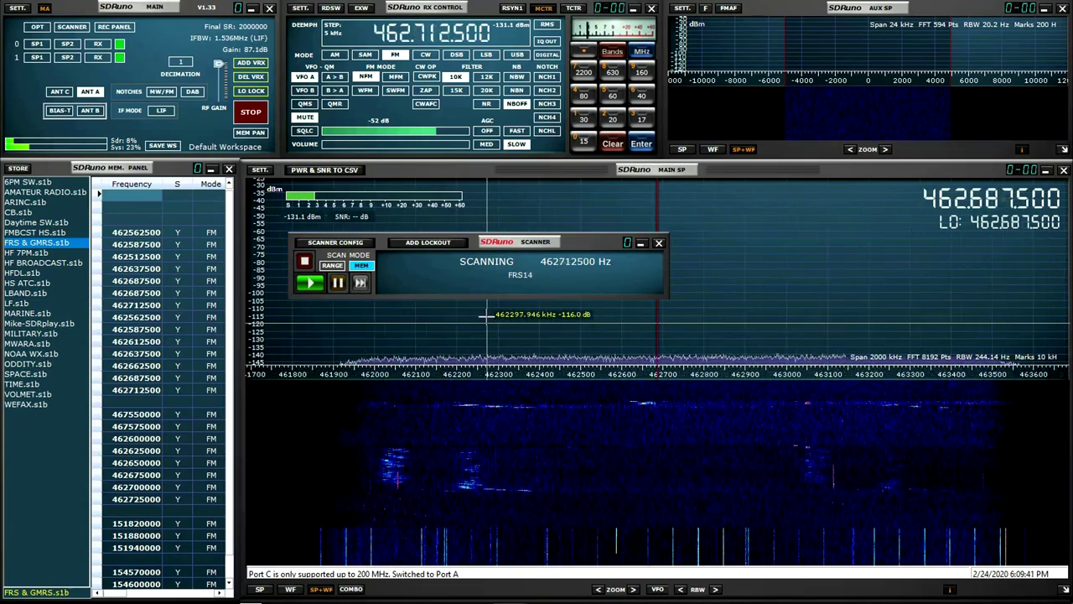
Step: Stop the scan, close the Scanner, and return to 20 m at 14.175 MHz
click(305, 261)
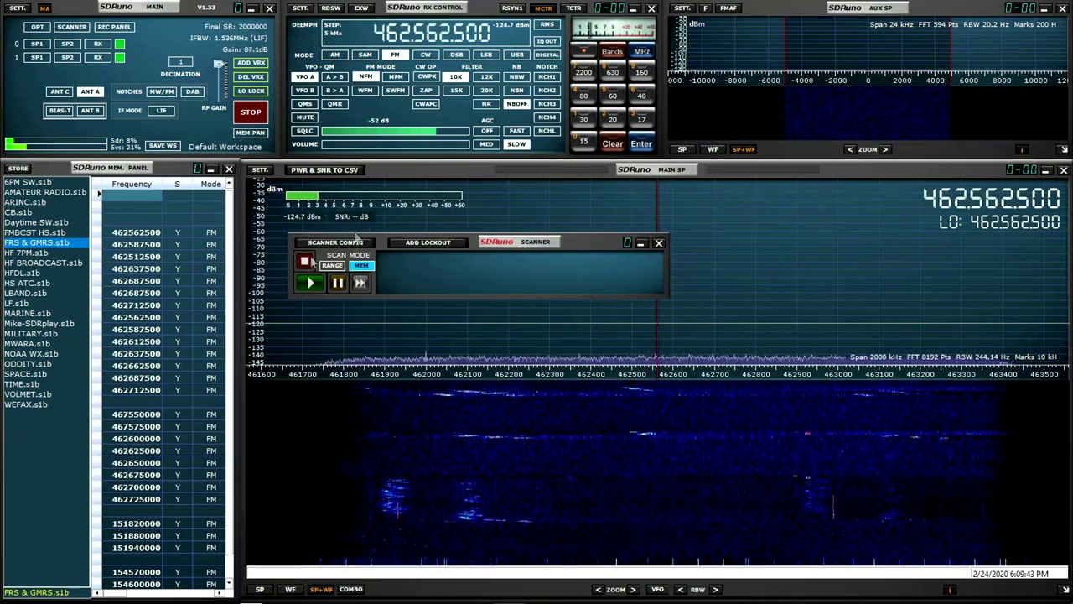
click(658, 242)
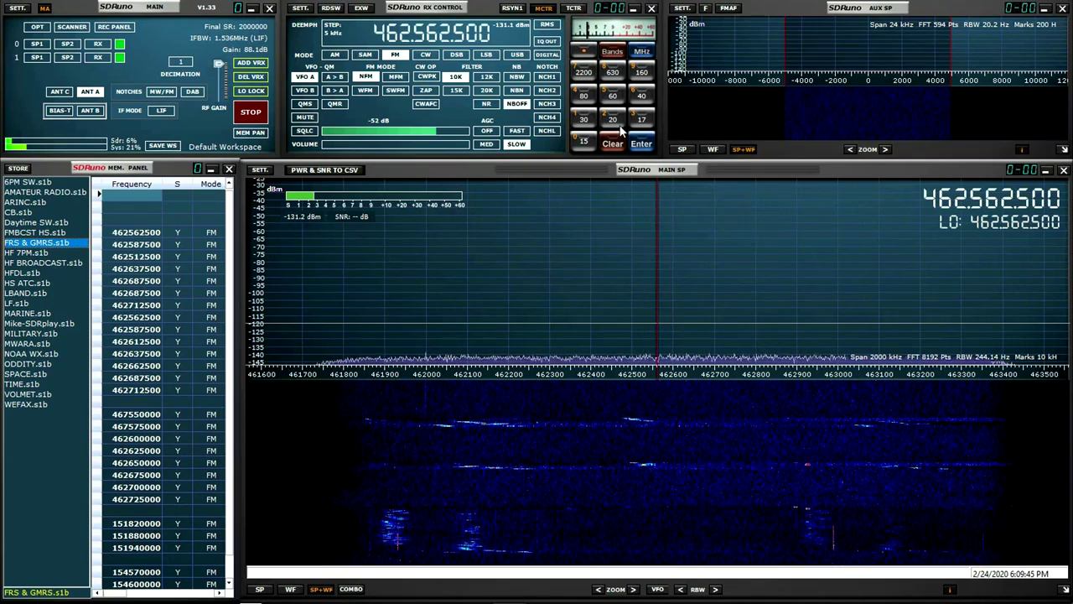
click(616, 124)
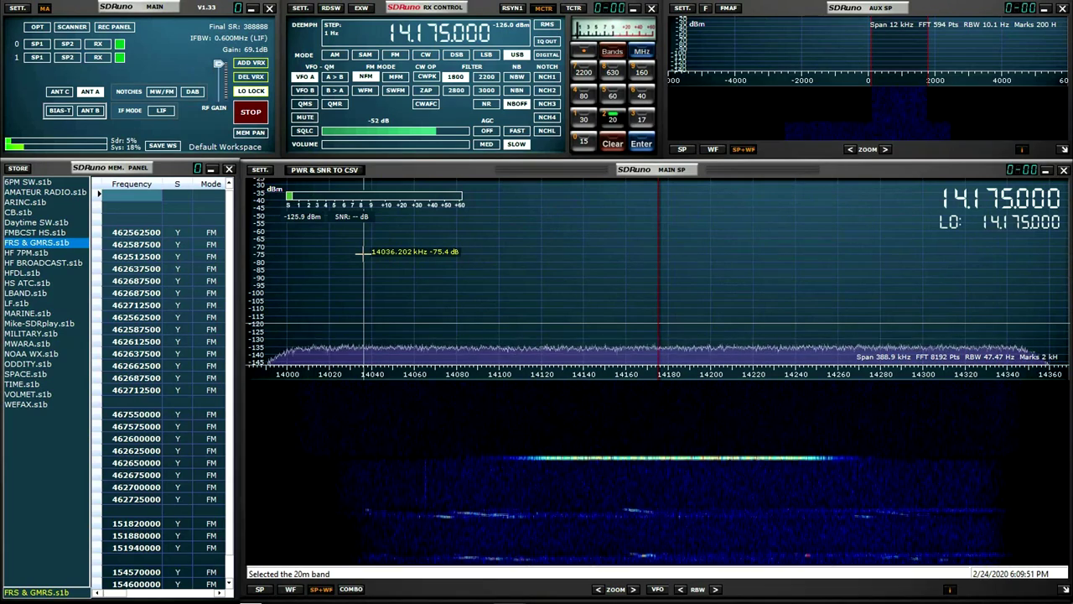
Step: Switch IF mode to zero-IF and check the SR (MHz) list without changing it
click(160, 111)
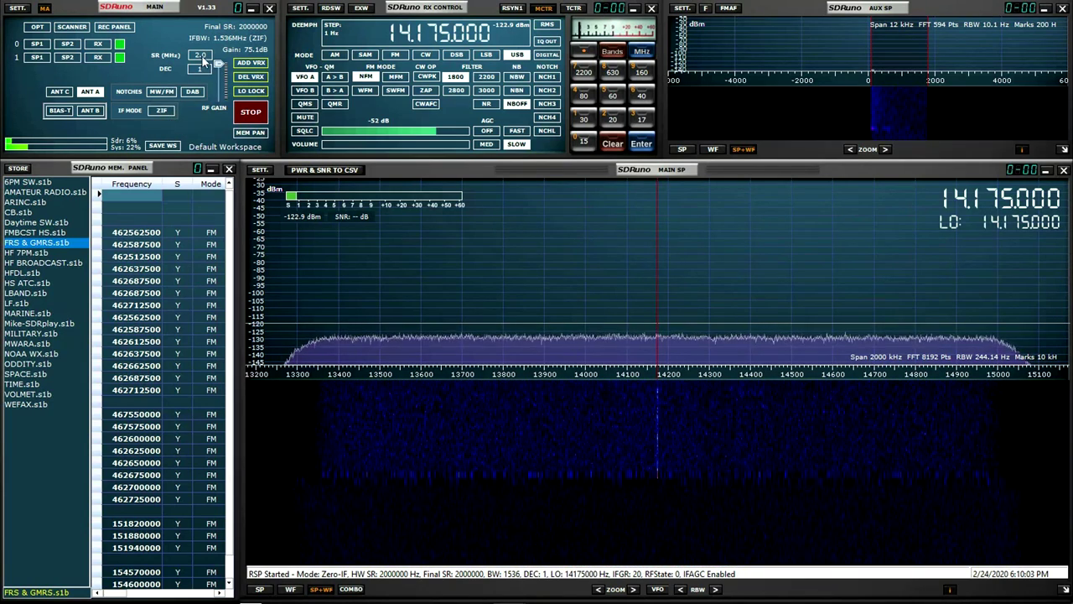
click(202, 58)
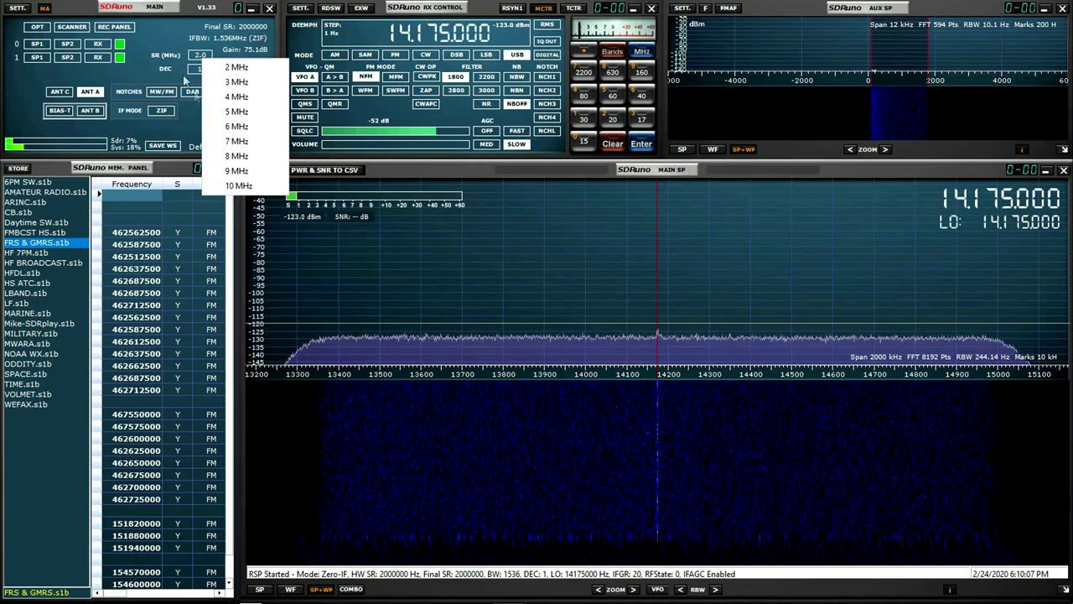
click(166, 39)
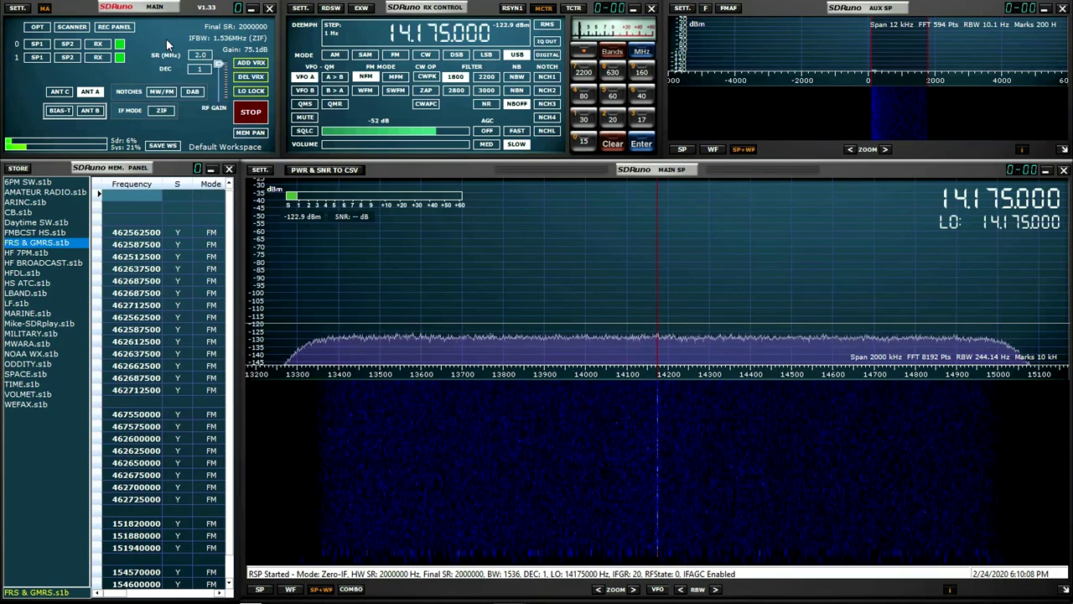
Step: Return to low-IF mode and keep decimation at 1 for a 2000 kHz span
click(164, 111)
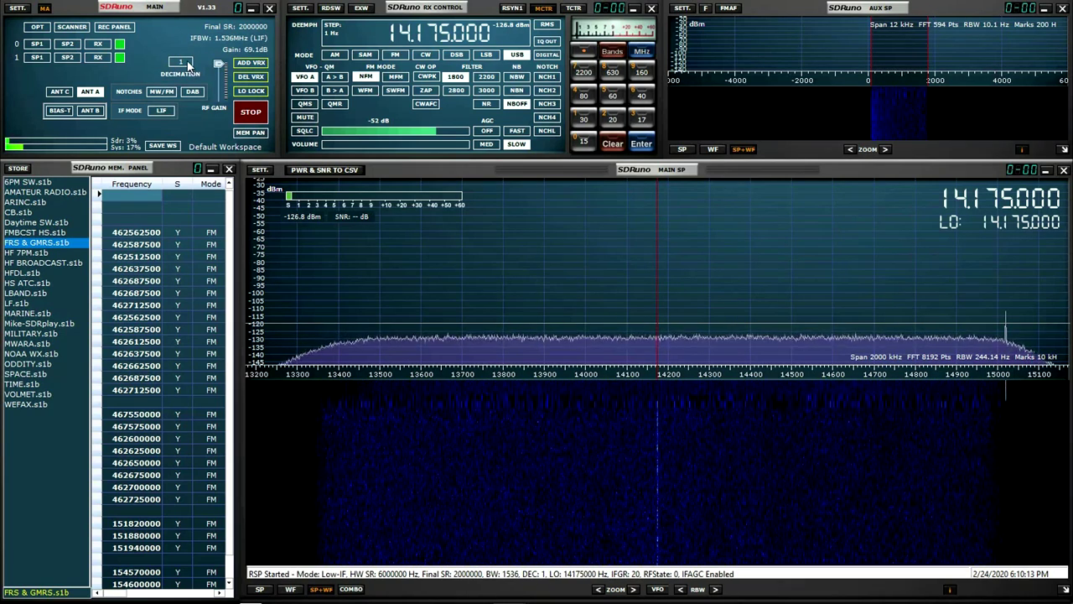
click(187, 63)
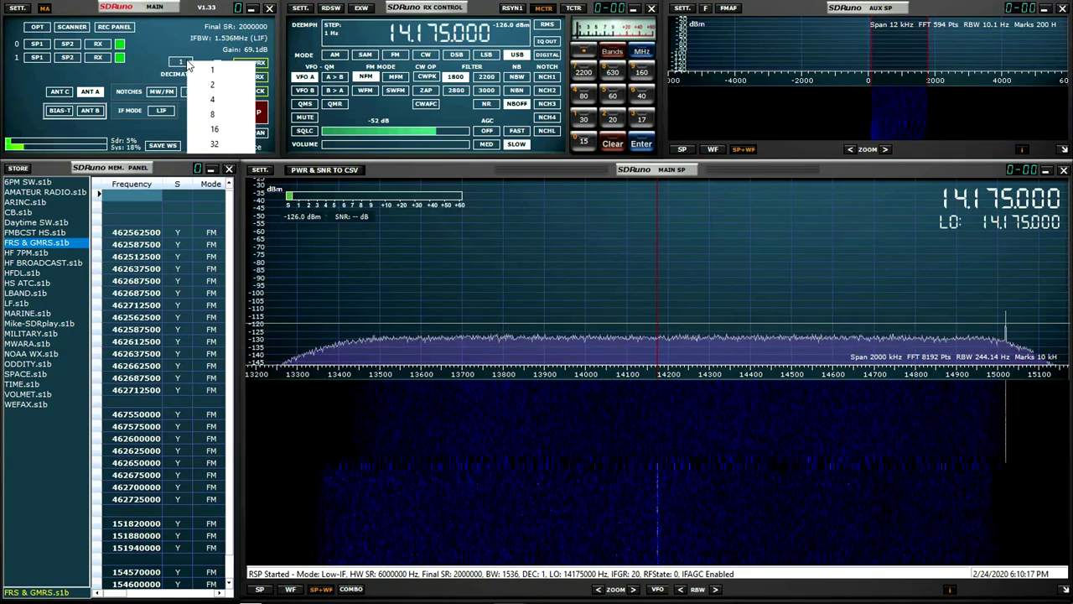
click(182, 59)
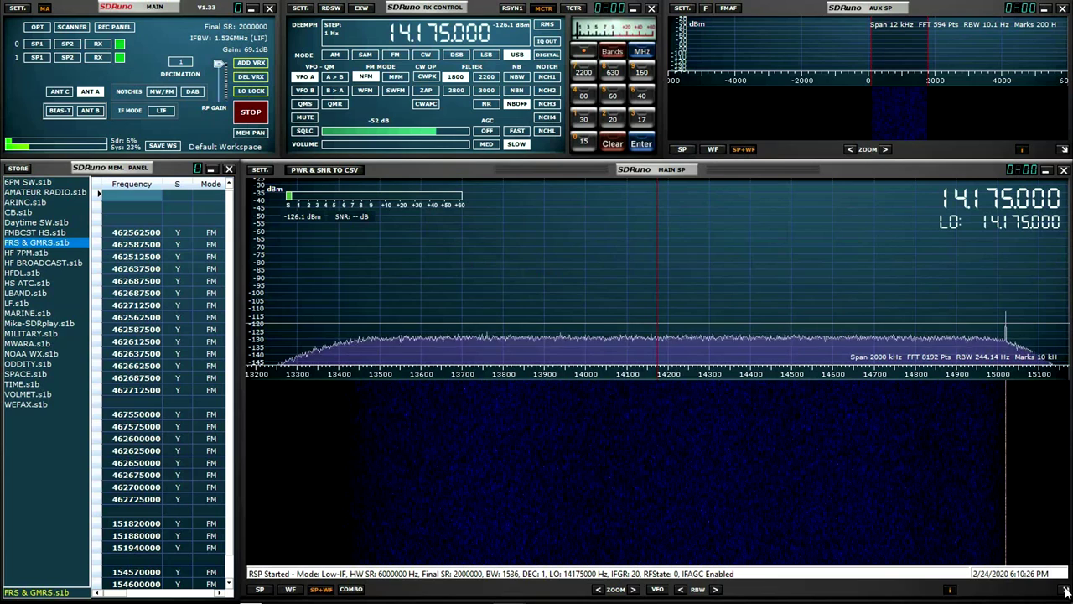
Step: Shrink the MAIN SP spectrum window to roughly the upper half of the screen
drag(1065, 587, 1069, 360)
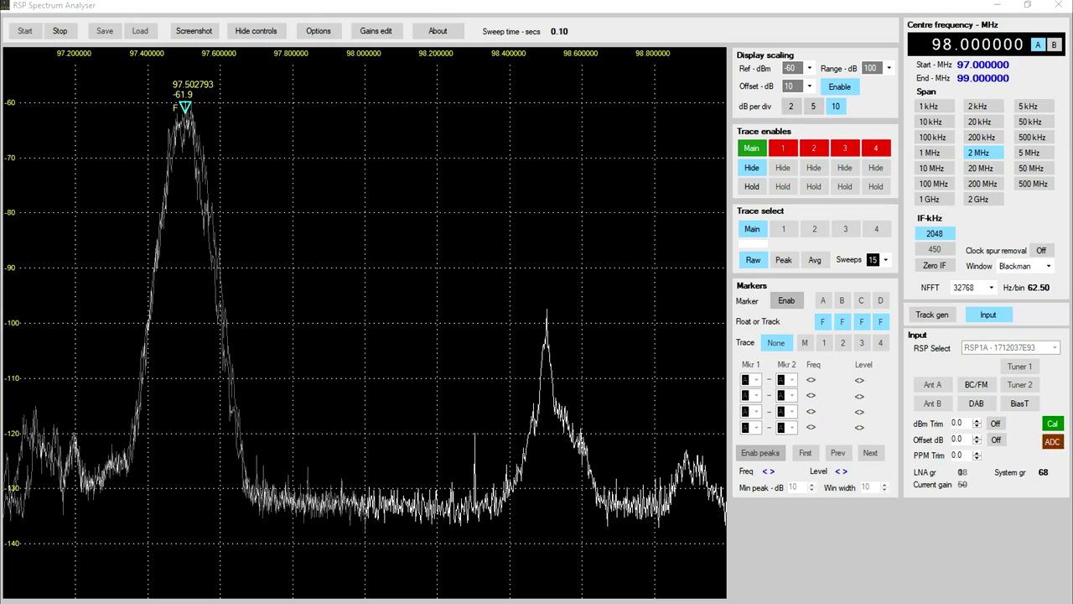
Step: Place the float marker and move it onto the 98.489758 MHz peak, reading −96.6 dBm
click(268, 159)
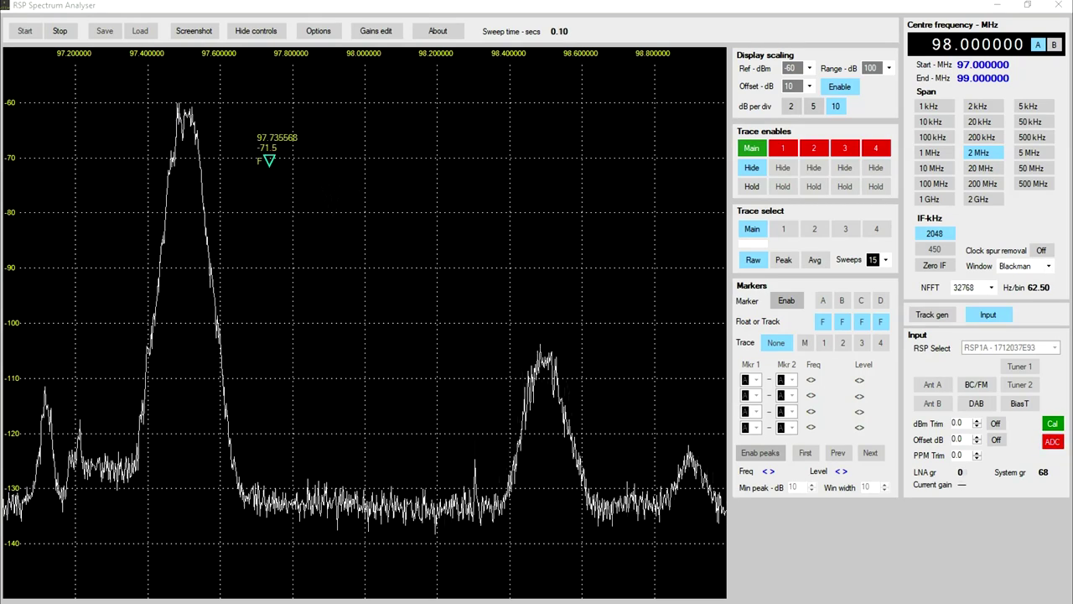
drag(268, 160, 541, 298)
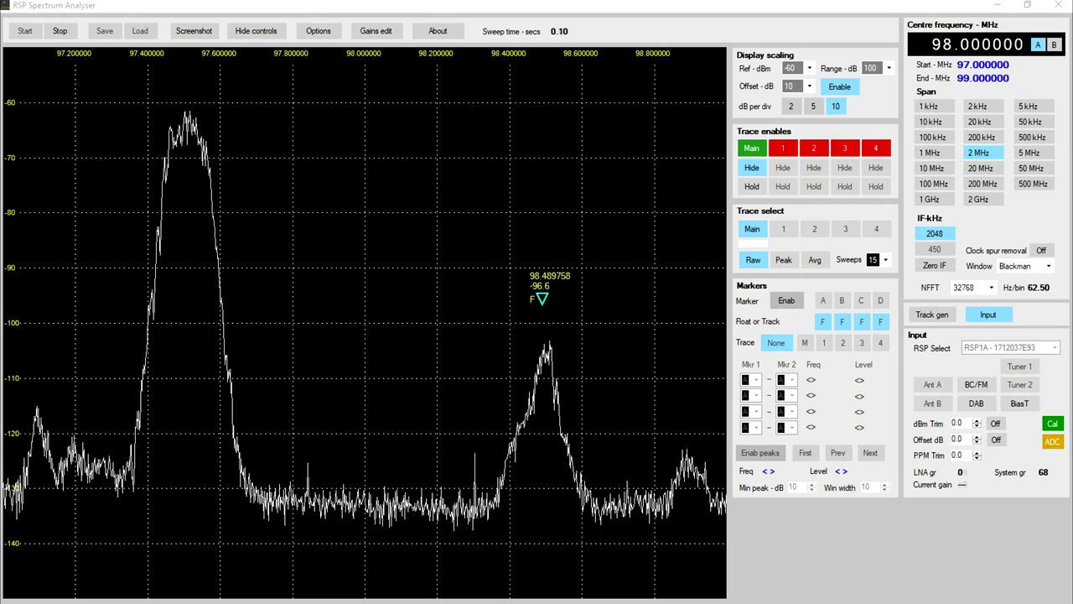